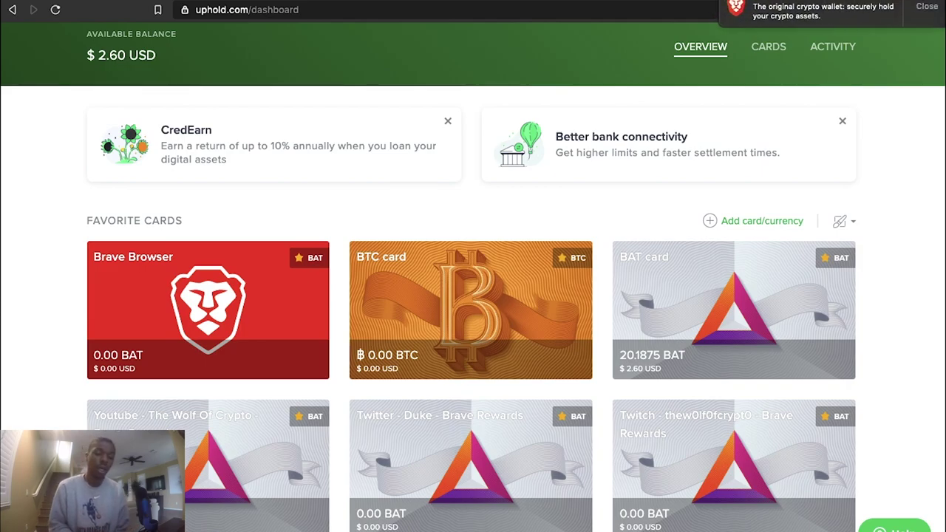
Start a Basic Attention Token (BAT) send from the Brave Browser card to a crypto address
{"action": "left_click", "coordinate": [928, 6]}
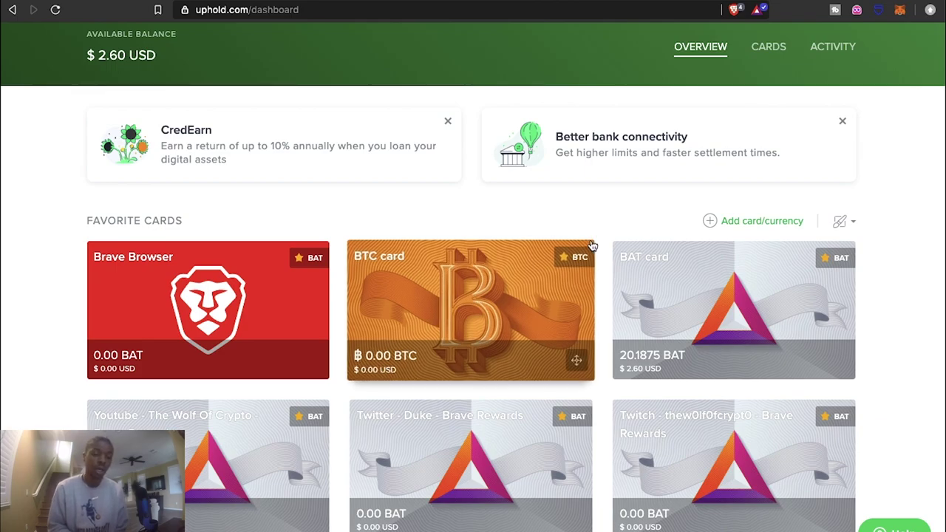
{"action": "scroll", "coordinate": [592, 246], "scroll_direction": "down", "scroll_amount": 2}
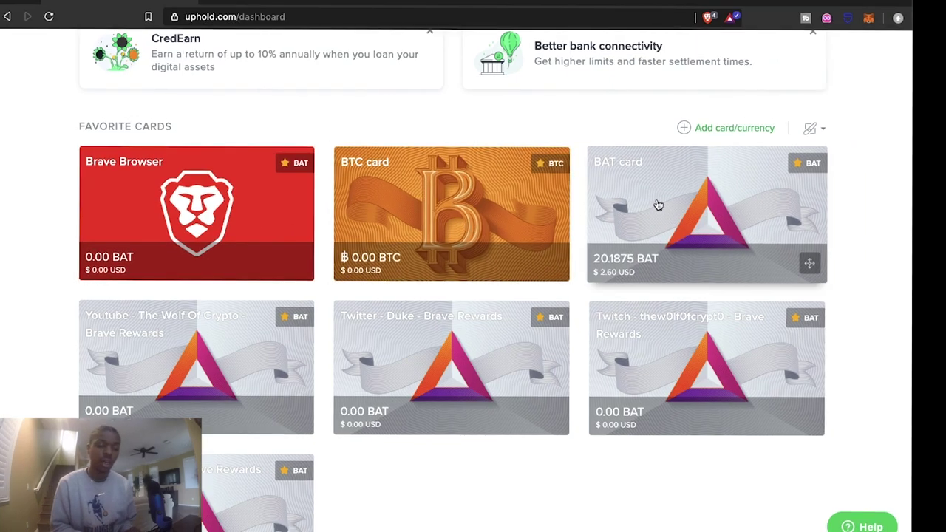
{"action": "left_click", "coordinate": [231, 197]}
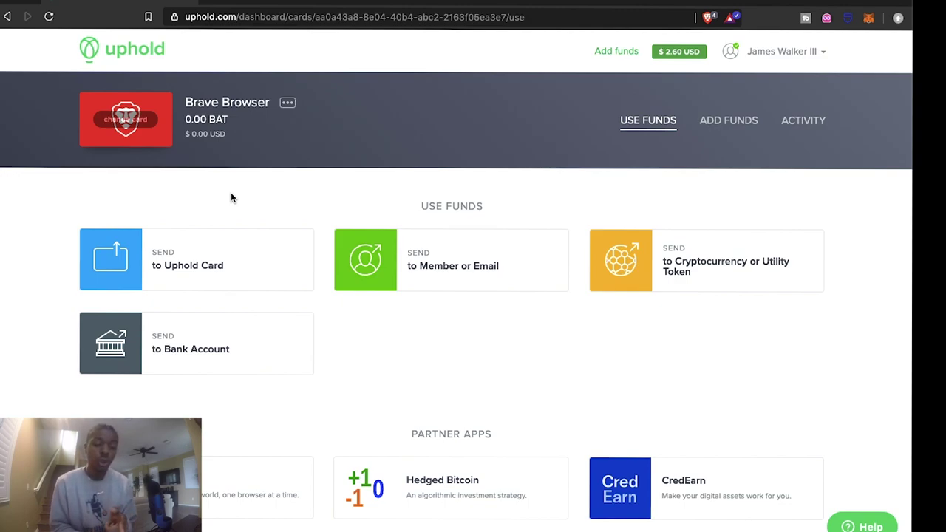
{"action": "left_click", "coordinate": [733, 274]}
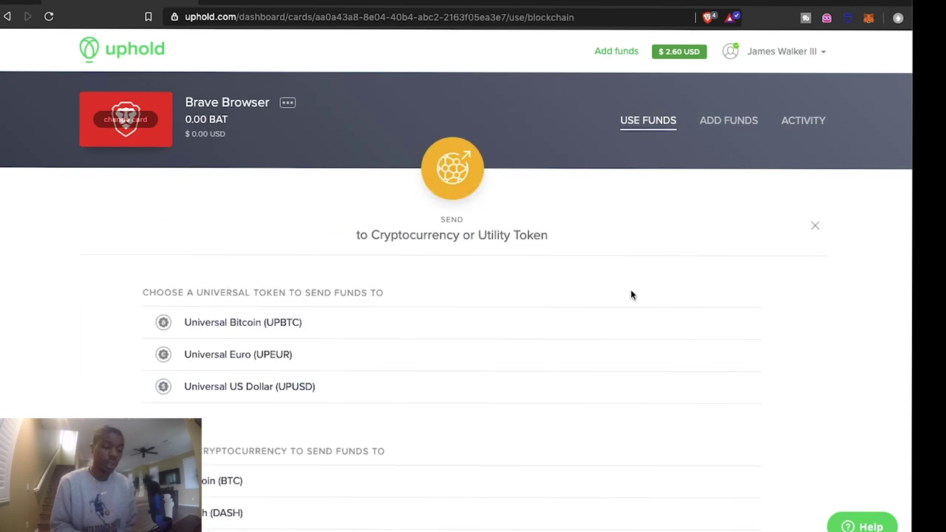
{"action": "scroll", "coordinate": [631, 294], "scroll_direction": "down", "scroll_amount": 3}
{"action": "scroll", "coordinate": [632, 295], "scroll_direction": "down", "scroll_amount": 2}
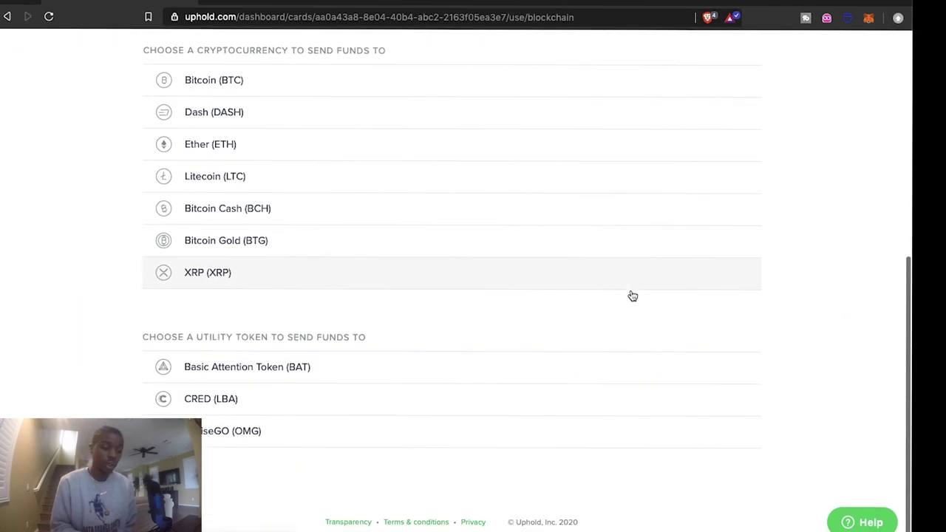
{"action": "left_click", "coordinate": [279, 375]}
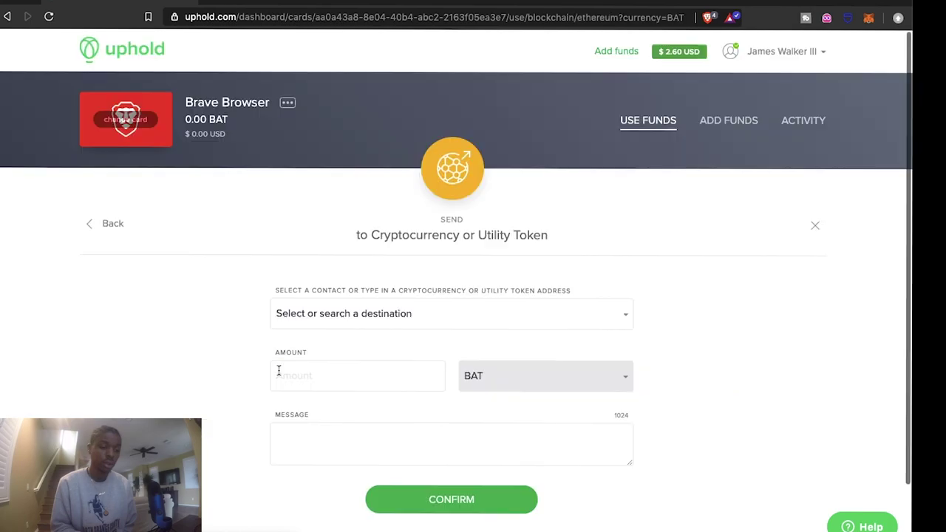
{"action": "left_click", "coordinate": [376, 313]}
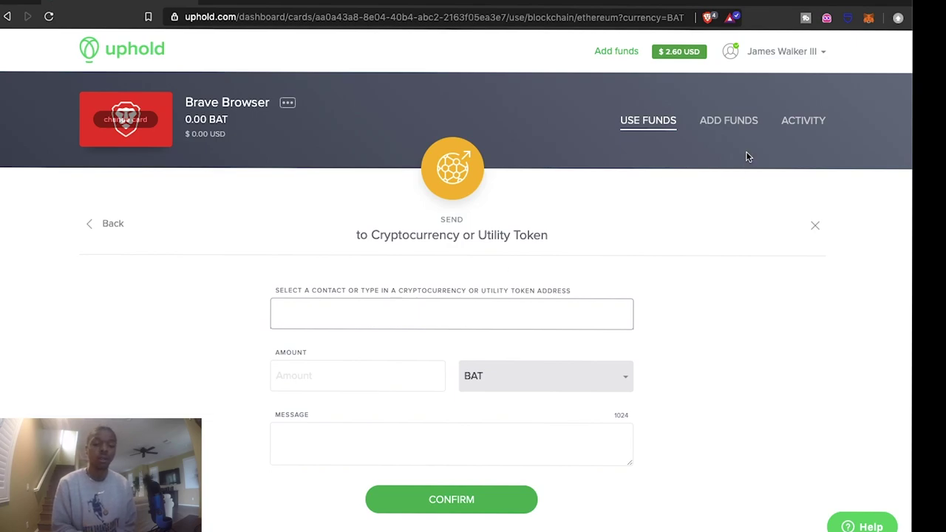
Expand the 'You sent 214.9564 BAT to Ethereum Network' entry in the Brave Browser card's activity
{"action": "left_click", "coordinate": [803, 120]}
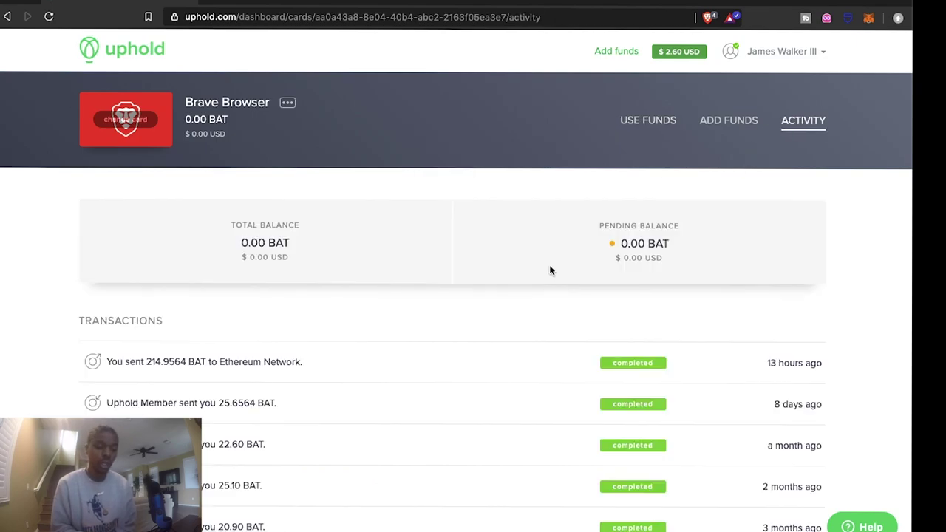
{"action": "scroll", "coordinate": [550, 269], "scroll_direction": "down", "scroll_amount": 5}
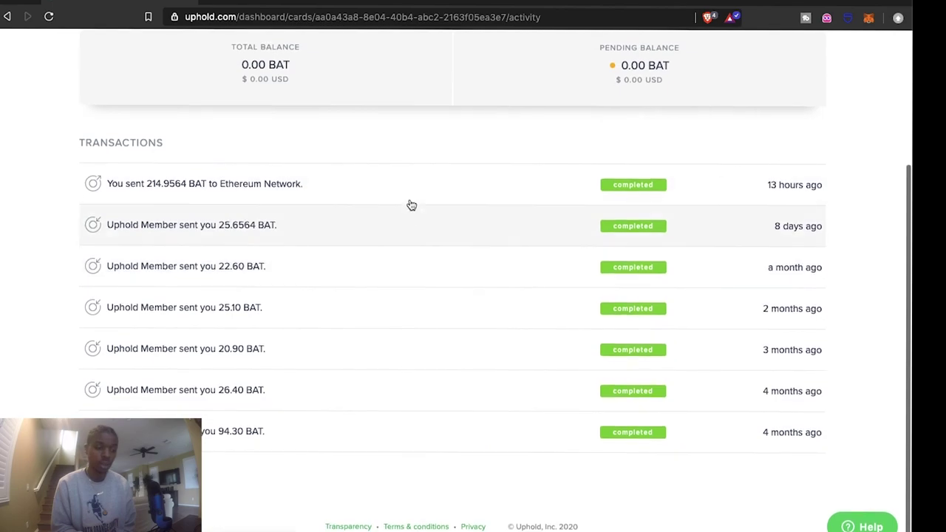
{"action": "left_click", "coordinate": [407, 188]}
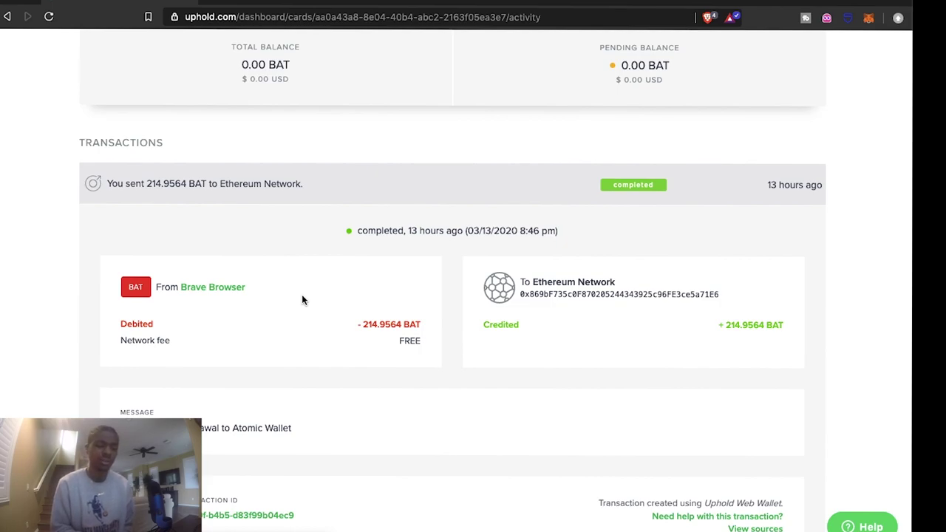
{"action": "scroll", "coordinate": [302, 297], "scroll_direction": "up", "scroll_amount": 1}
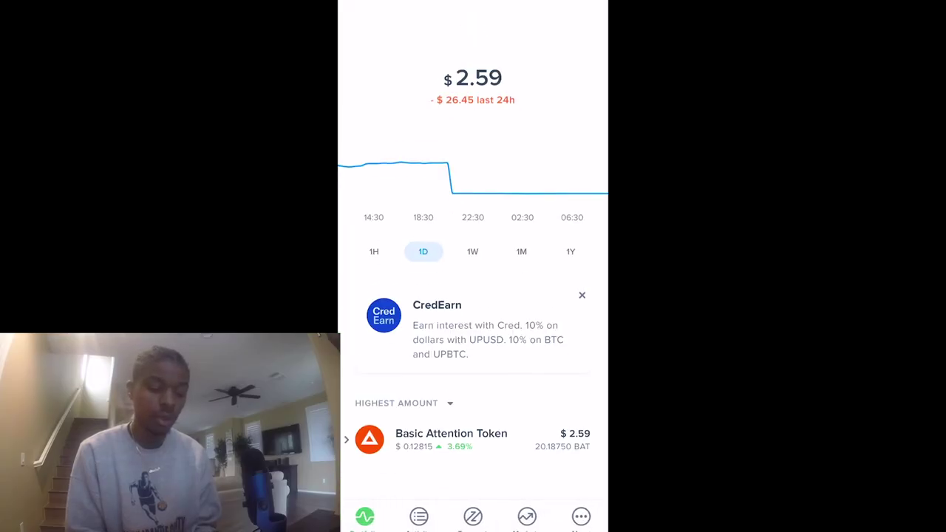
Start a transaction from the BAT card with the full 20.1875 BAT as the amount
{"action": "left_click", "coordinate": [451, 408]}
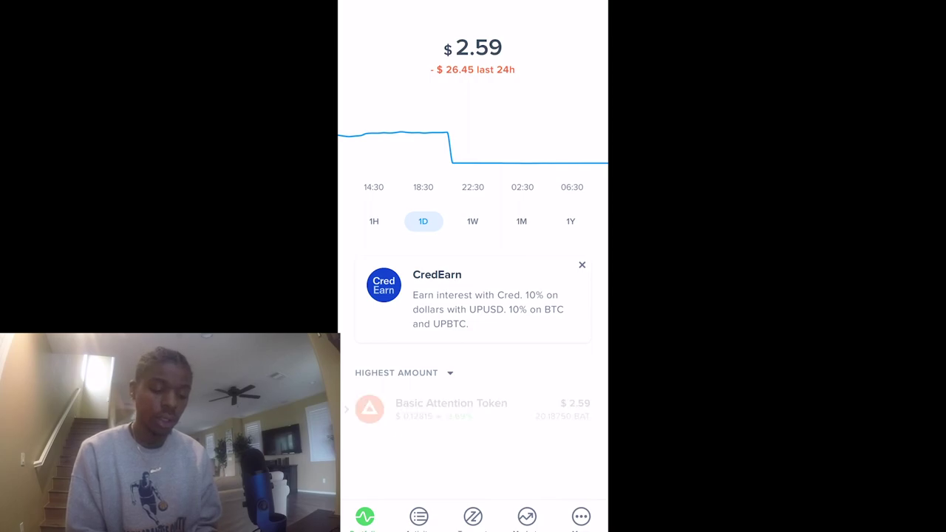
{"action": "left_click", "coordinate": [418, 429]}
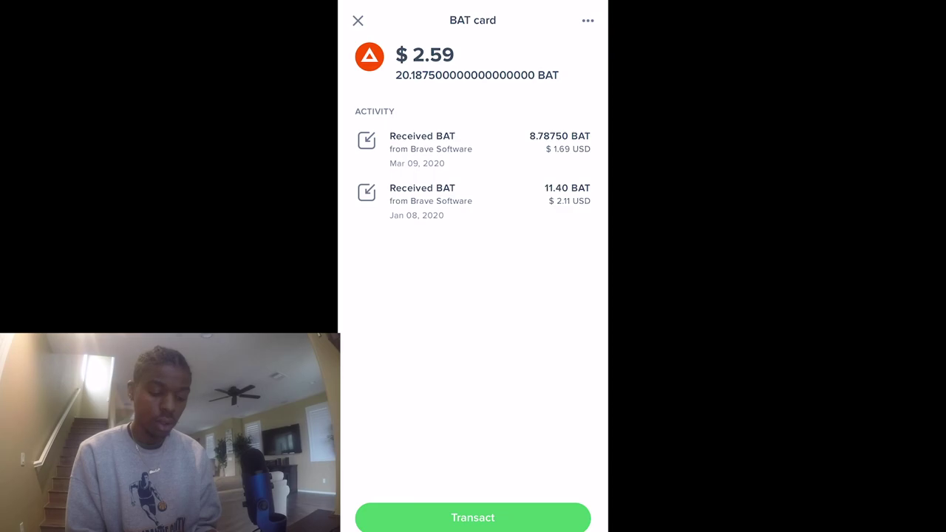
{"action": "left_click", "coordinate": [473, 518]}
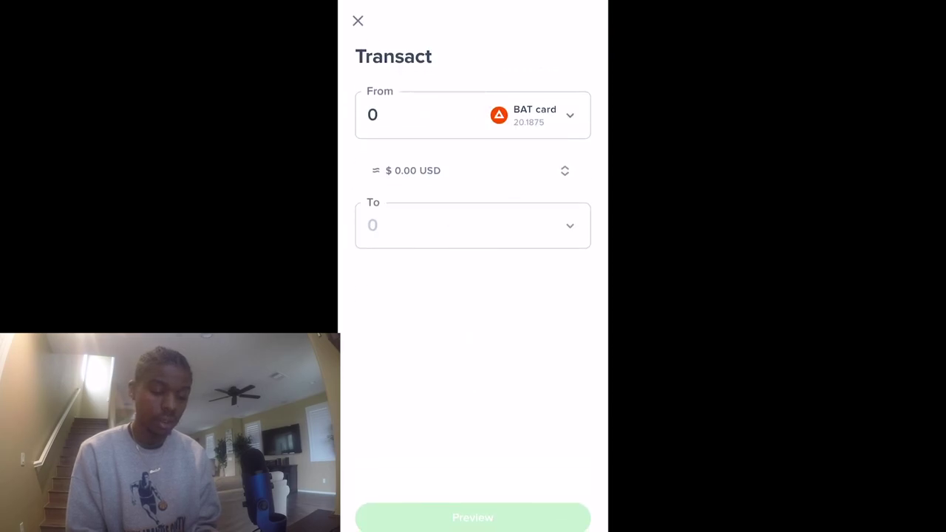
{"action": "left_click", "coordinate": [418, 114]}
{"action": "left_click", "coordinate": [473, 370]}
{"action": "type", "text": "0."}
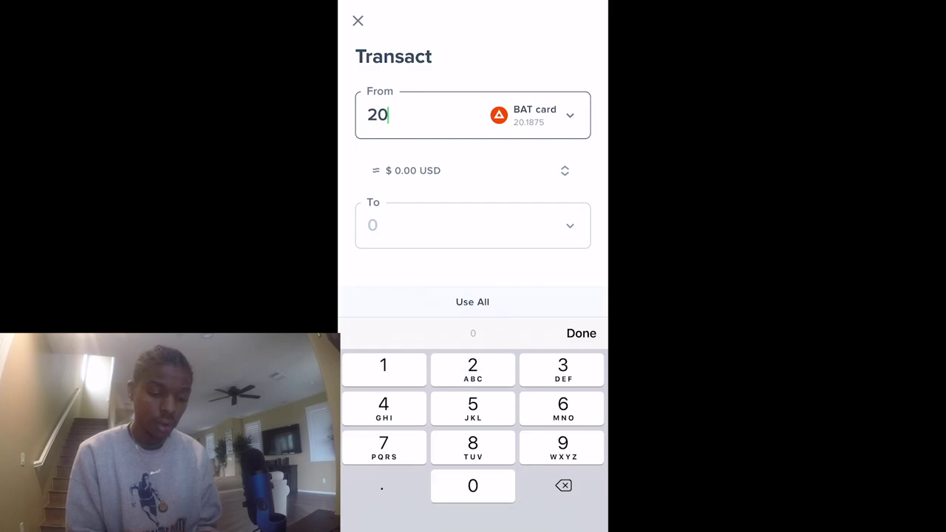
{"action": "type", "text": "18"}
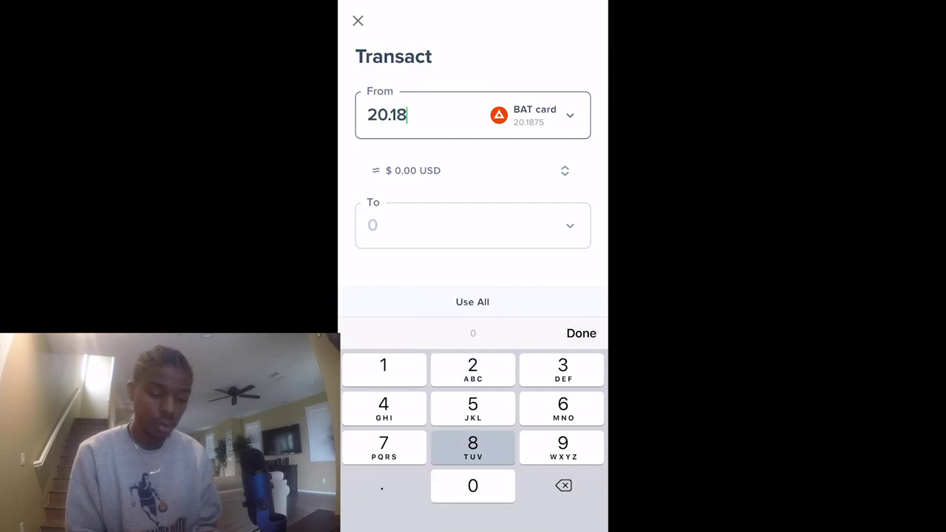
{"action": "type", "text": "75"}
{"action": "left_click", "coordinate": [581, 333]}
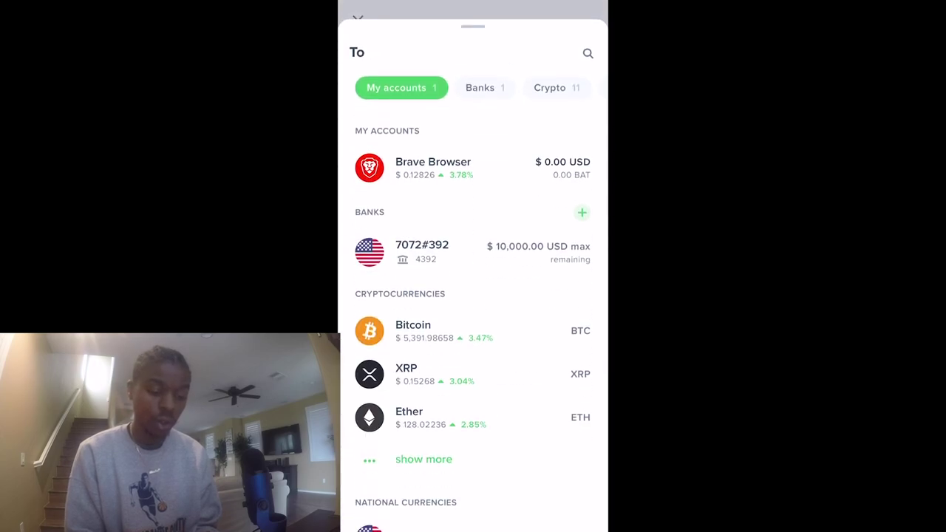
Choose Basic Attention Token from the expanded Crypto networks list as the destination
{"action": "scroll", "coordinate": [473, 321], "scroll_direction": "down", "scroll_amount": 3}
{"action": "scroll", "coordinate": [473, 321], "scroll_direction": "down", "scroll_amount": 3}
{"action": "scroll", "coordinate": [473, 322], "scroll_direction": "down", "scroll_amount": 3}
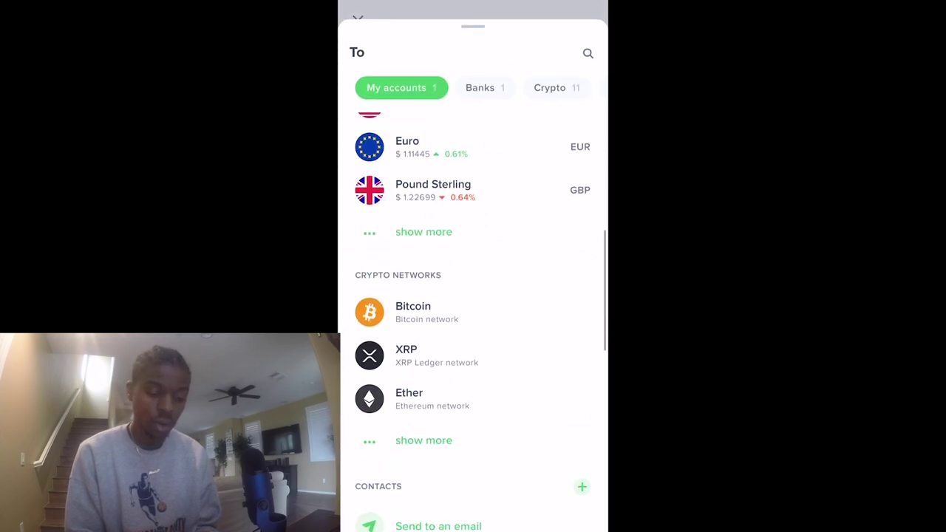
{"action": "scroll", "coordinate": [473, 322], "scroll_direction": "down", "scroll_amount": 3}
{"action": "left_click", "coordinate": [423, 426]}
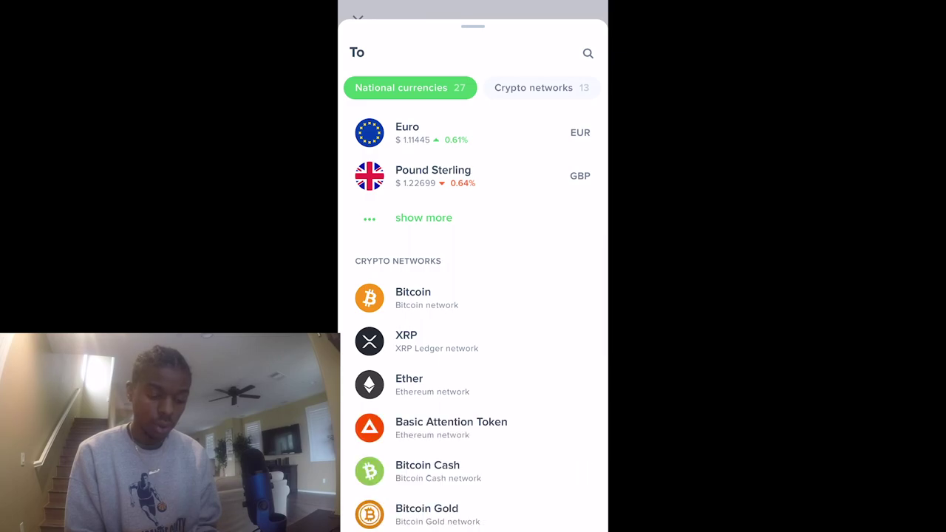
{"action": "left_click", "coordinate": [451, 428]}
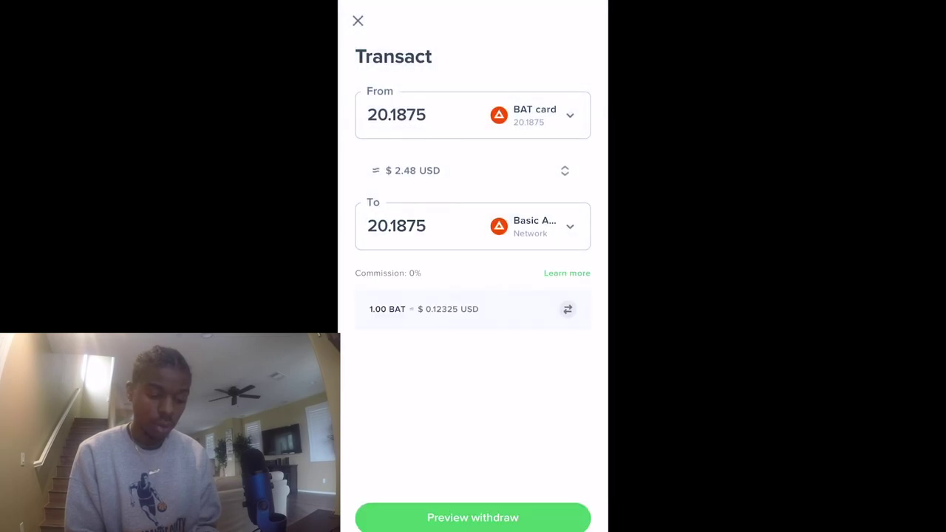
Paste the Ethereum wallet address as destination and bring up the 20.1875 BAT withdrawal summary
{"action": "left_click", "coordinate": [473, 522]}
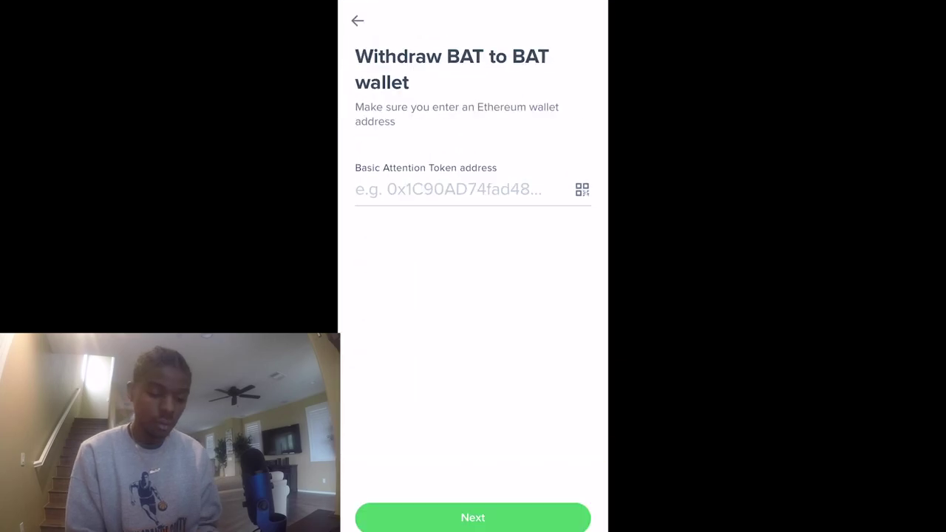
{"action": "left_click", "coordinate": [448, 190]}
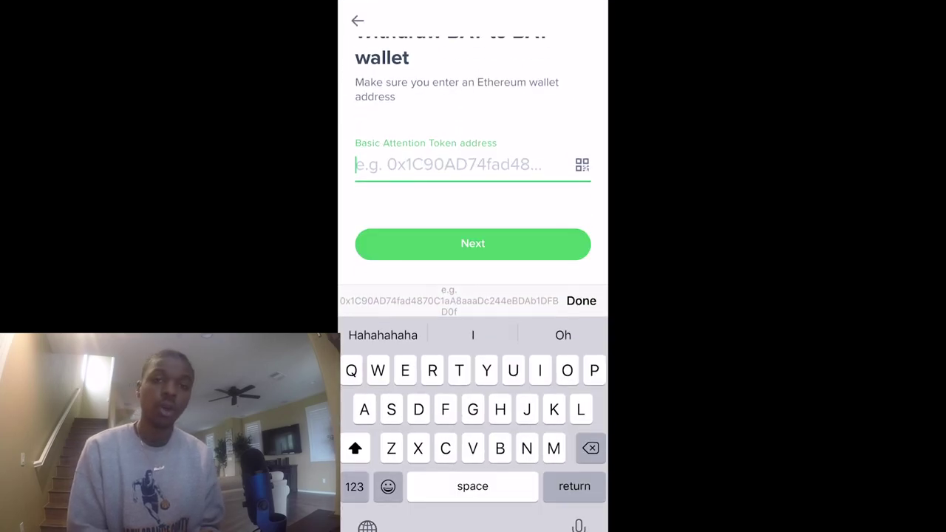
{"action": "left_click", "coordinate": [370, 164]}
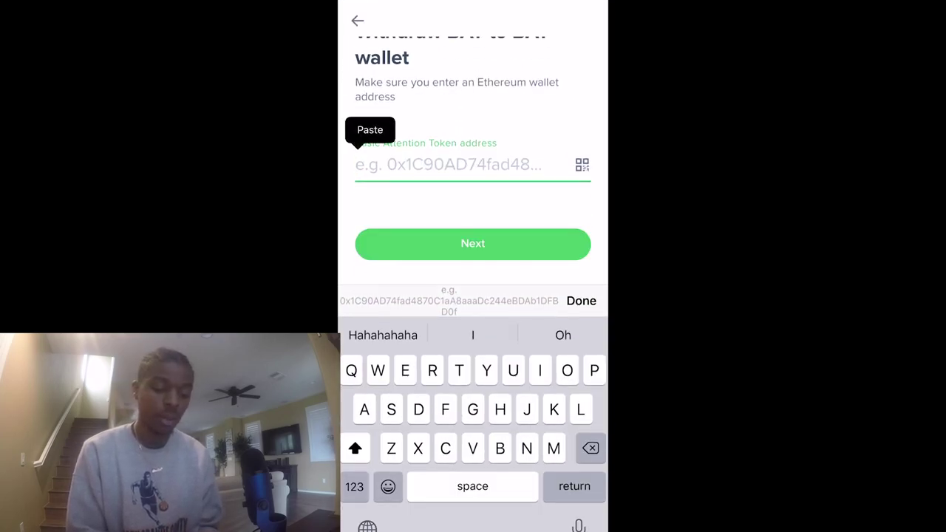
{"action": "left_click", "coordinate": [369, 129]}
{"action": "left_click", "coordinate": [473, 243]}
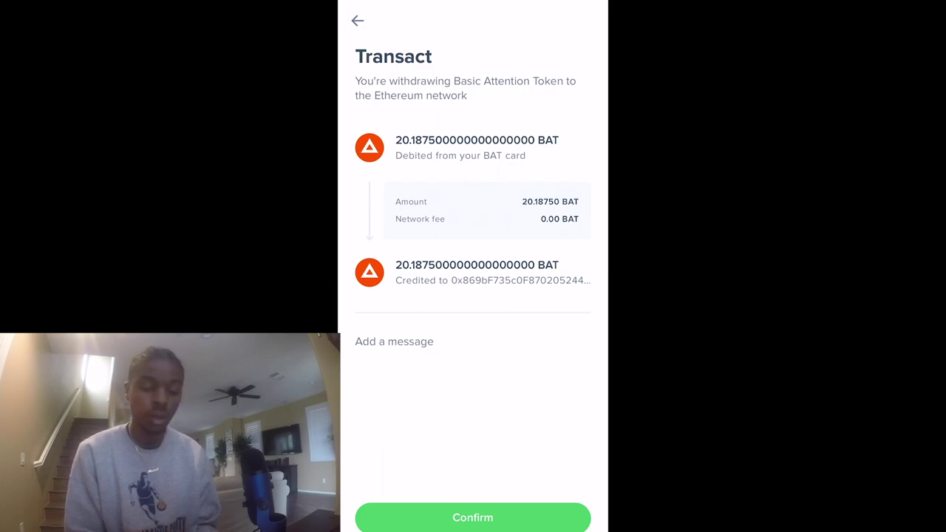
{"action": "left_click", "coordinate": [394, 341]}
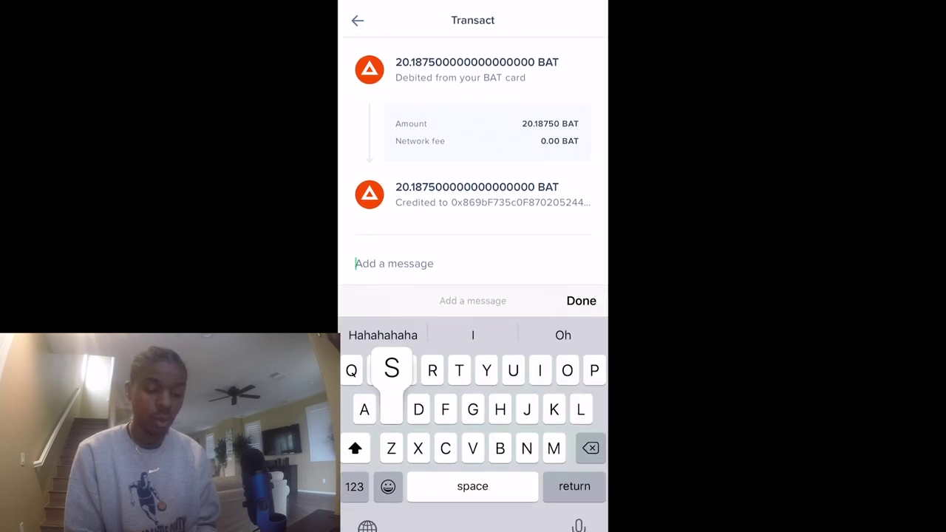
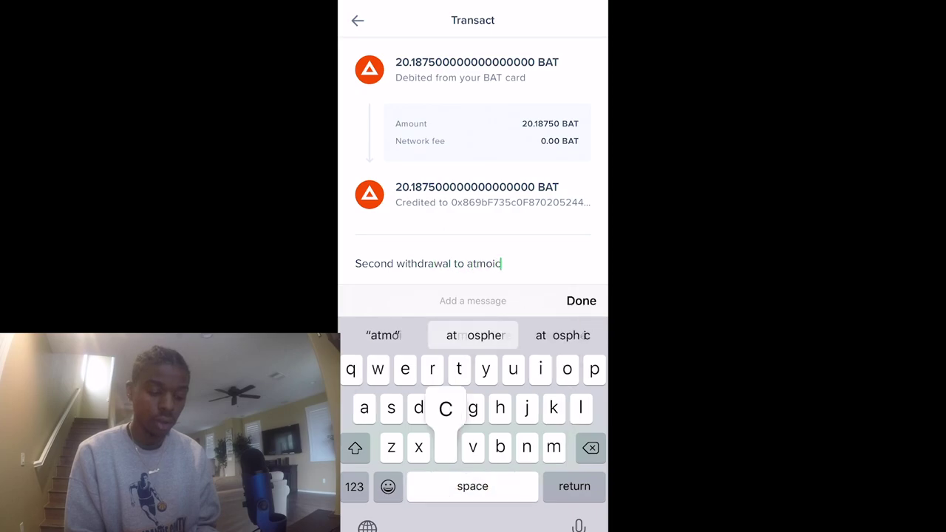
Add the message 'Second withdrawal to atmoic' and confirm with the authenticator code
{"action": "key", "text": "Return"}
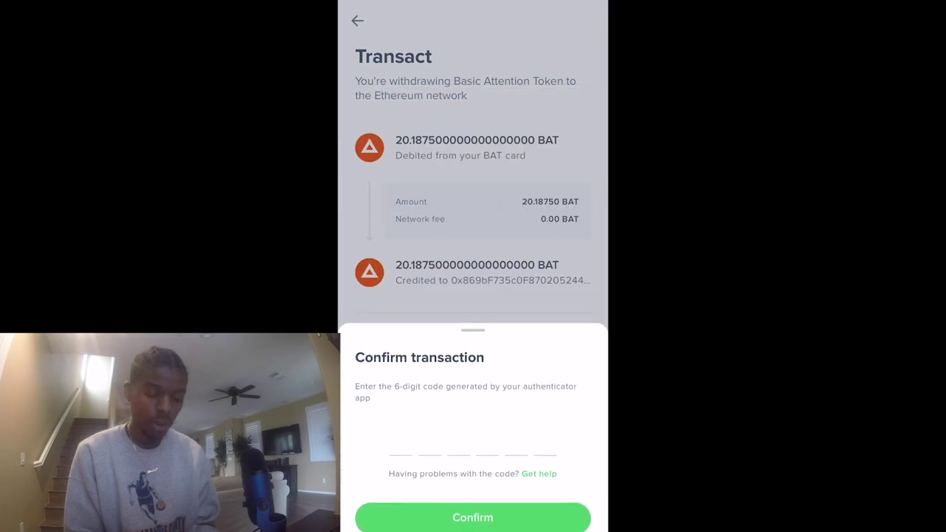
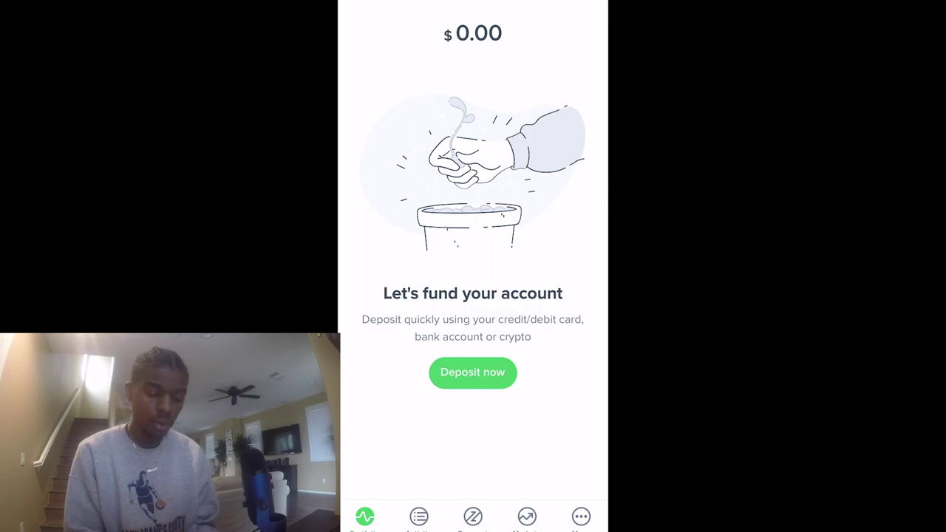
Check the processing 20.1875 BAT withdrawal's details in Activity, then close them
{"action": "left_click", "coordinate": [419, 516]}
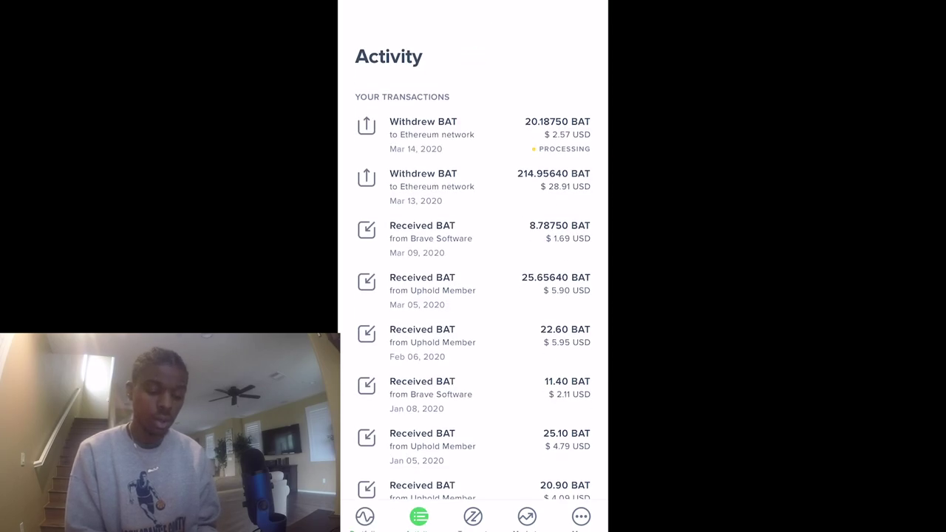
{"action": "left_click", "coordinate": [473, 135]}
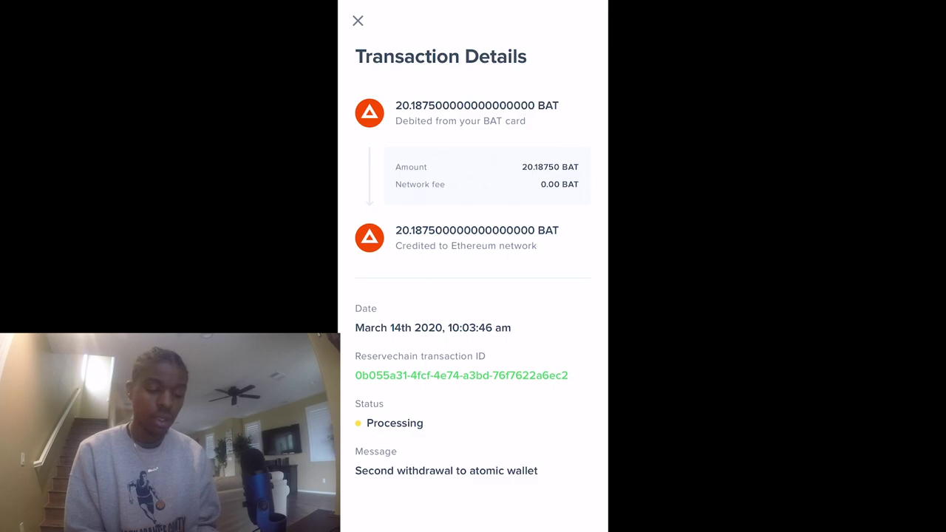
{"action": "left_click", "coordinate": [358, 20]}
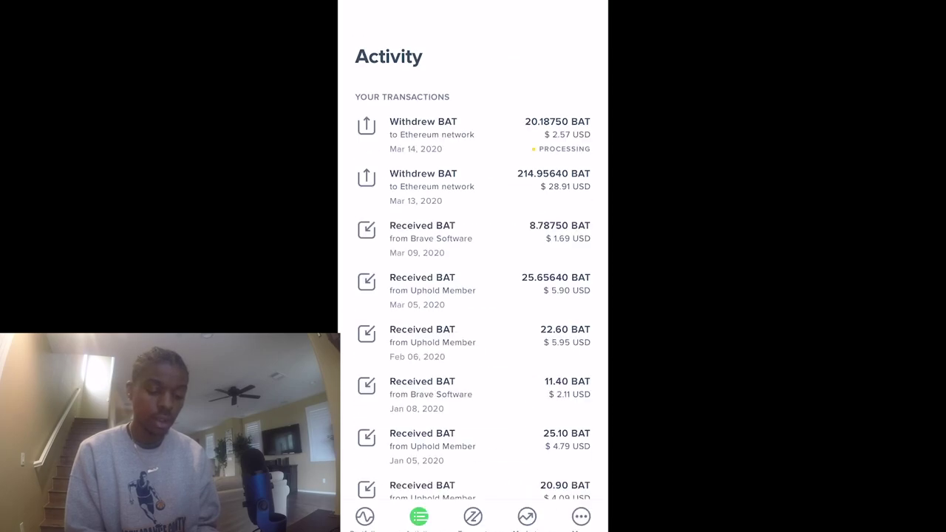